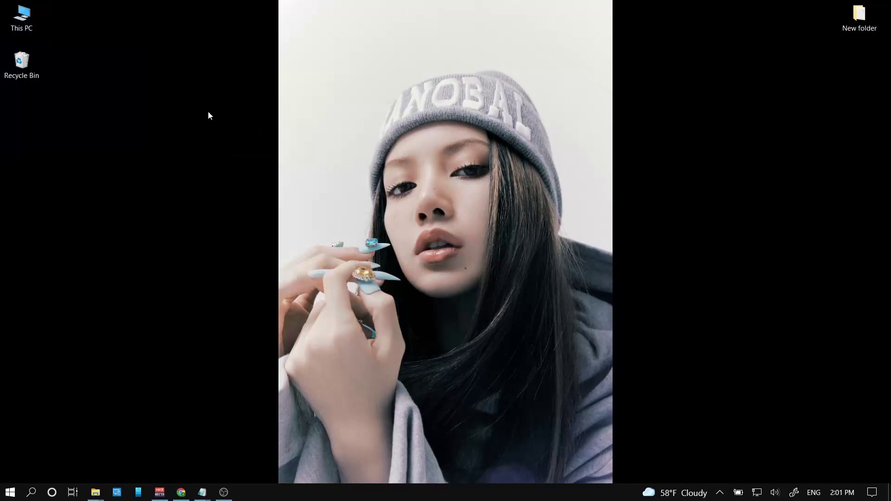
{"action": "right_click", "coordinate": [22, 19]}
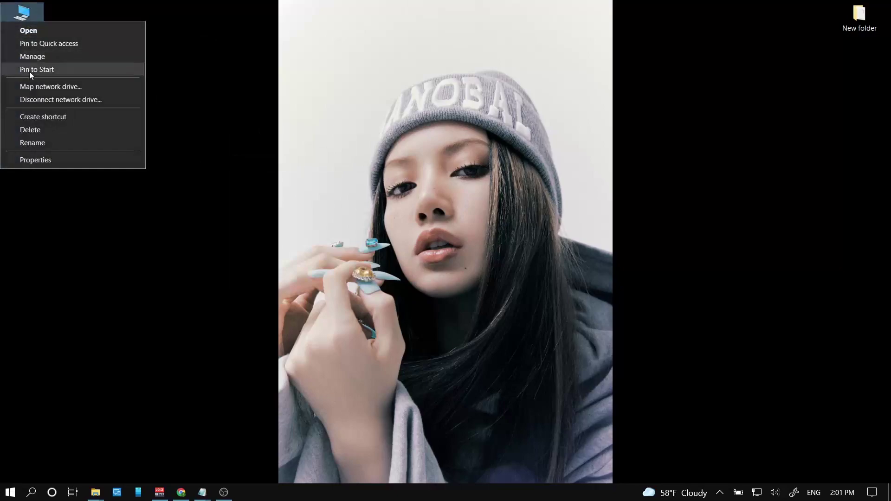
{"action": "left_click", "coordinate": [46, 159]}
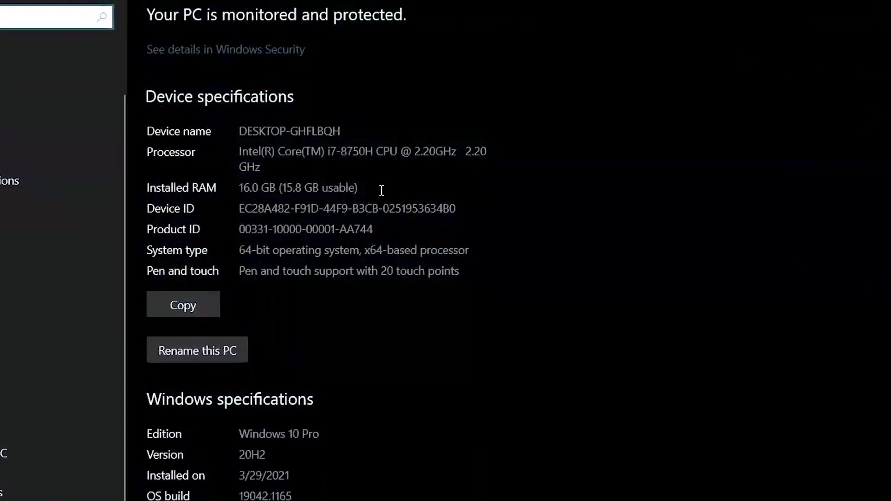
{"action": "left_click_drag", "start_coordinate": [365, 195], "coordinate": [267, 191]}
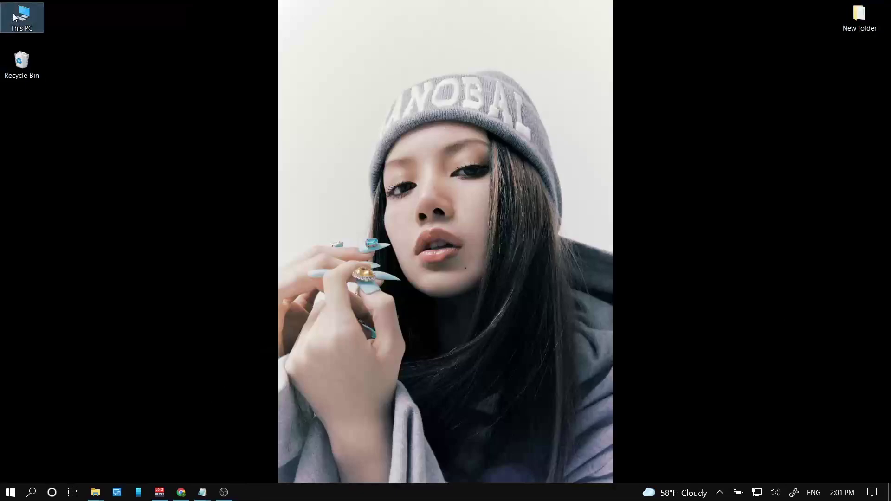
{"action": "double_click", "coordinate": [13, 18]}
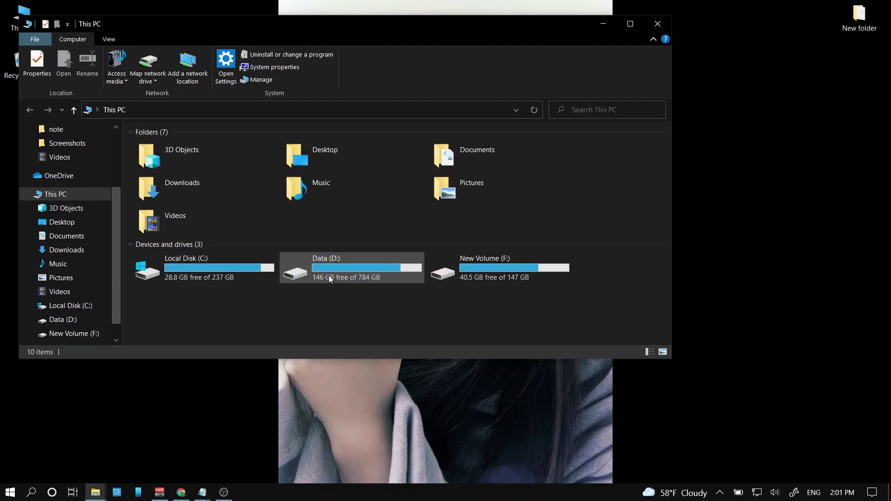
{"action": "left_click", "coordinate": [602, 24]}
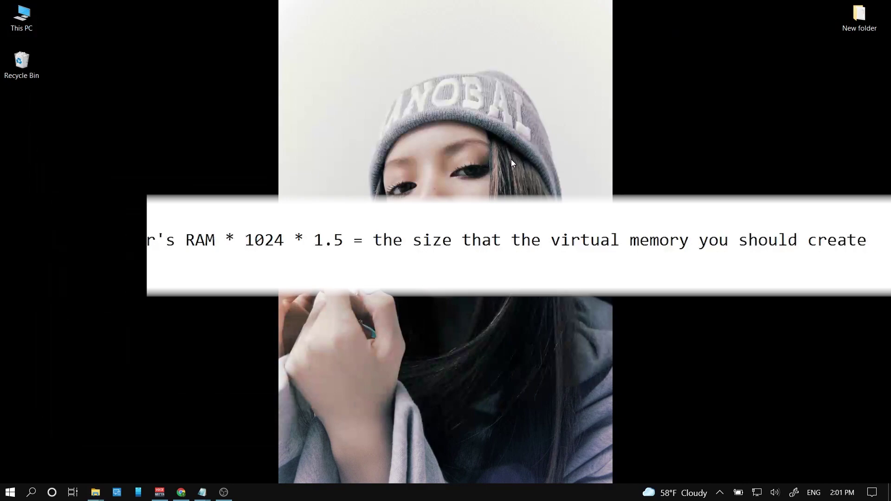
Launch Calculator and compute 16 × 1024 × 1.5 = 24,576.
{"action": "key", "text": "super"}
{"action": "type", "text": "calcu"}
{"action": "key", "text": "Return"}
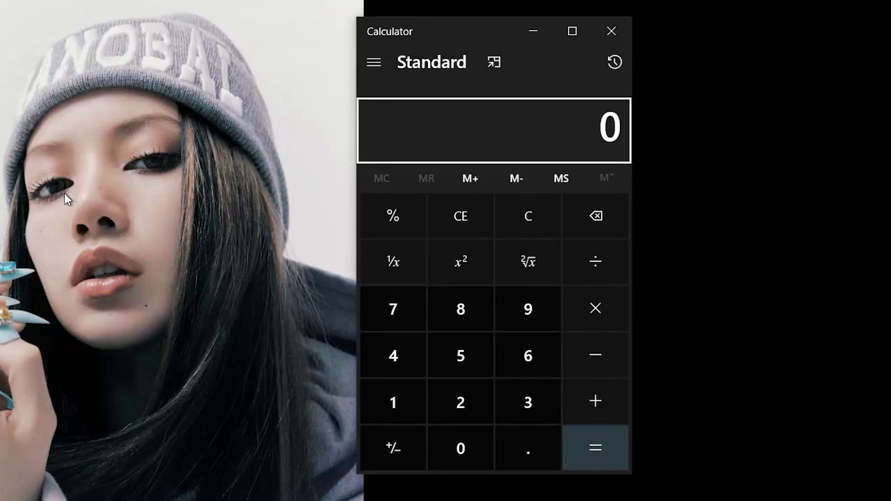
{"action": "type", "text": "16*1."}
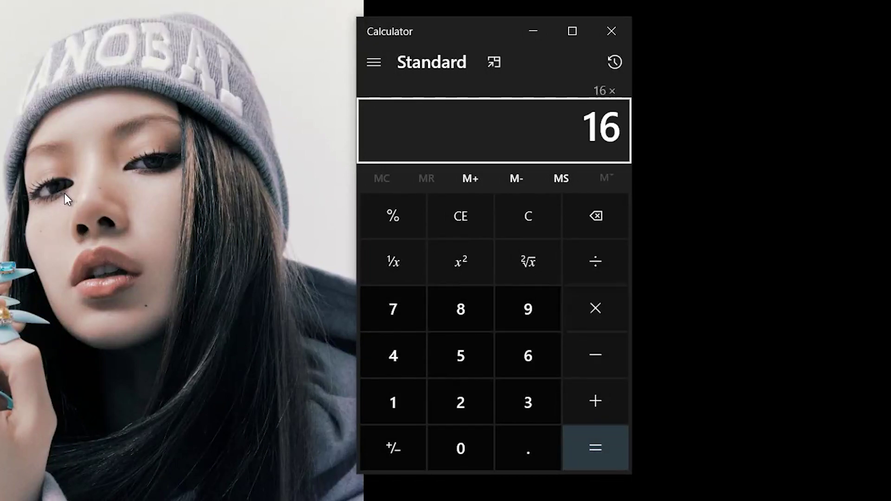
{"action": "key", "text": "BackSpace"}
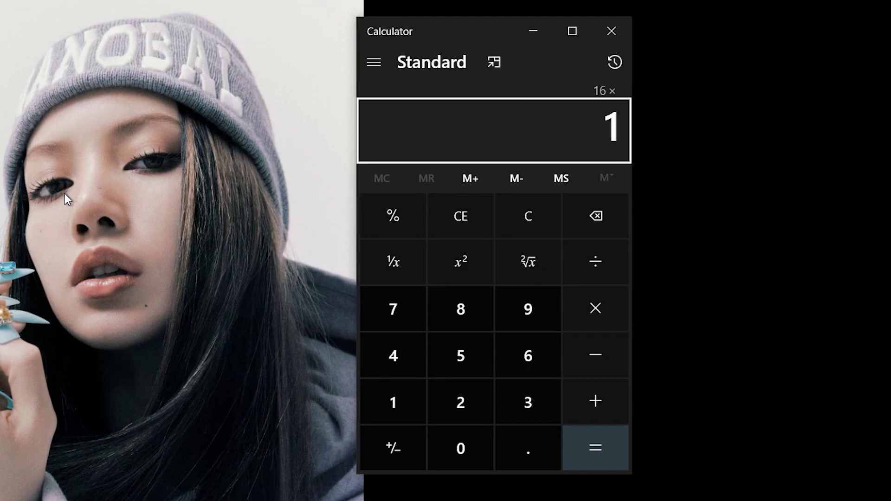
{"action": "type", "text": "."}
{"action": "key", "text": "BackSpace"}
{"action": "type", "text": "024"}
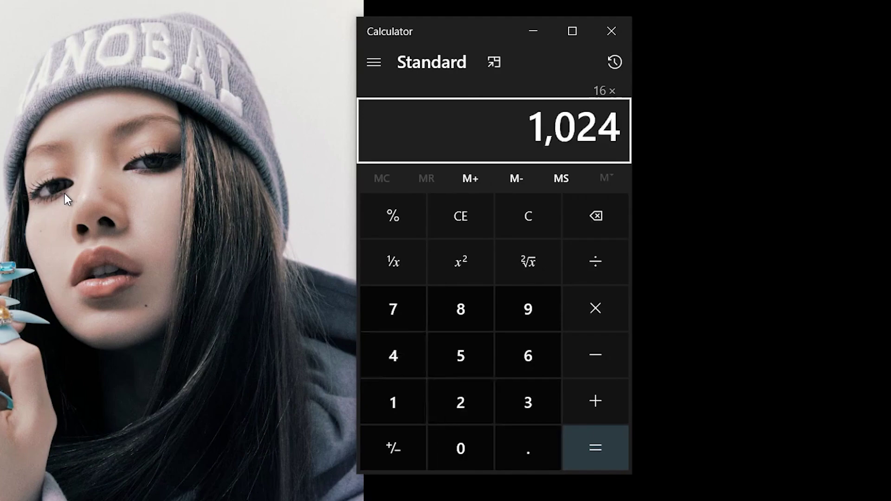
{"action": "type", "text": "*"}
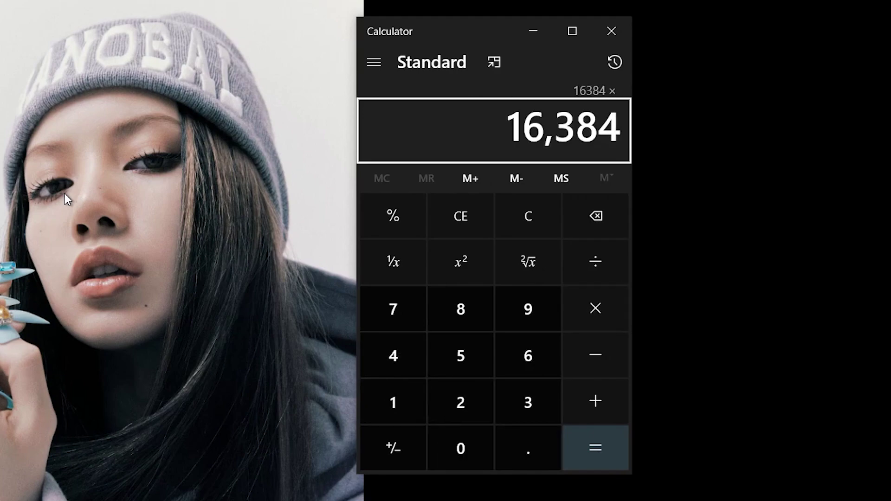
{"action": "type", "text": "1.5"}
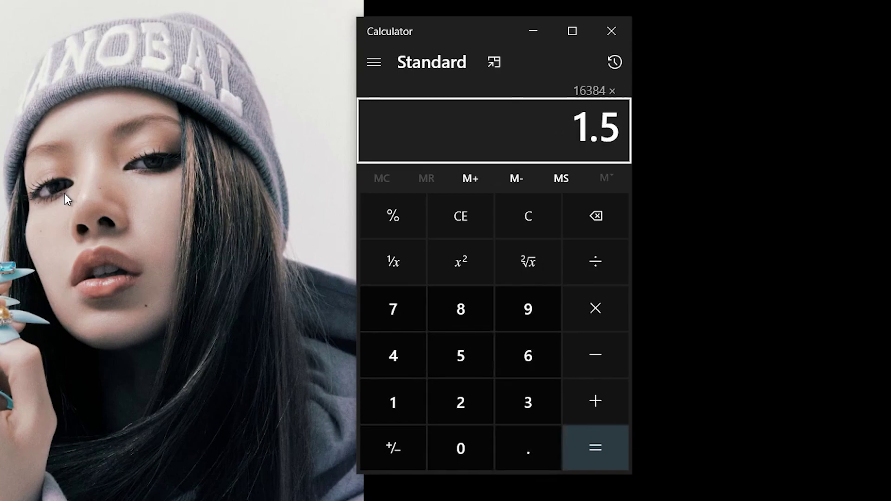
{"action": "key", "text": "Return"}
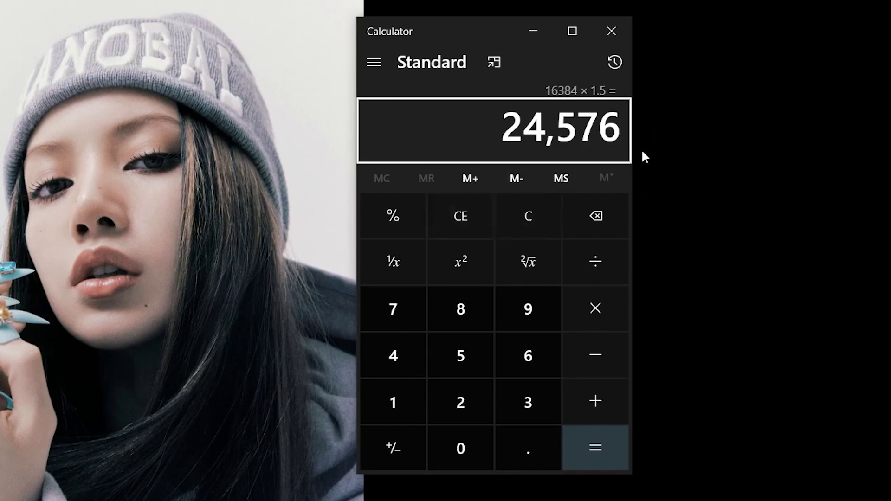
Divide 24,576 by 1024 to get 24.
{"action": "left_click", "coordinate": [601, 262]}
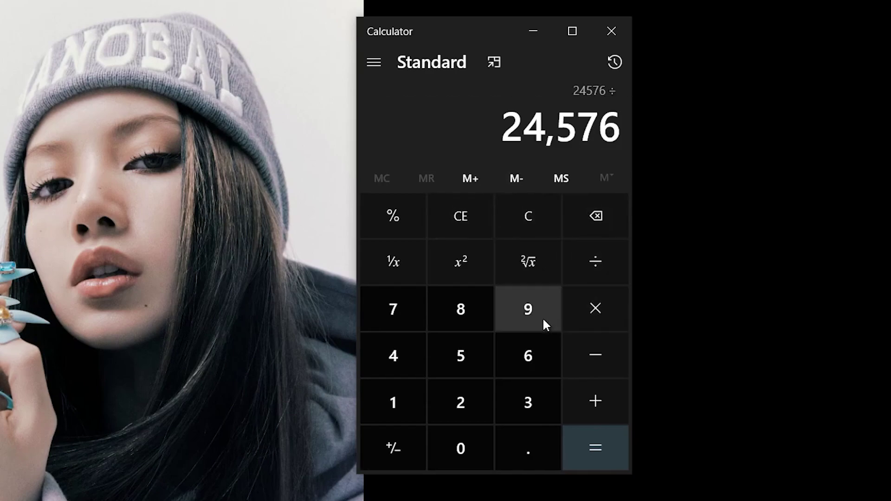
{"action": "left_click", "coordinate": [417, 420]}
{"action": "left_click", "coordinate": [458, 444]}
{"action": "left_click", "coordinate": [456, 413]}
{"action": "left_click", "coordinate": [395, 357]}
{"action": "left_click", "coordinate": [595, 450]}
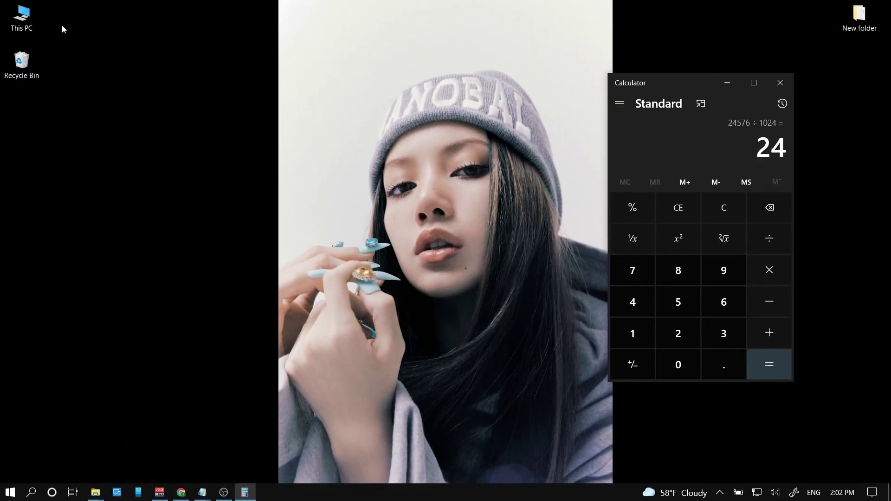
Check the drives in This PC, then verify that 24 × 1024 = 24,576.
{"action": "double_click", "coordinate": [23, 15]}
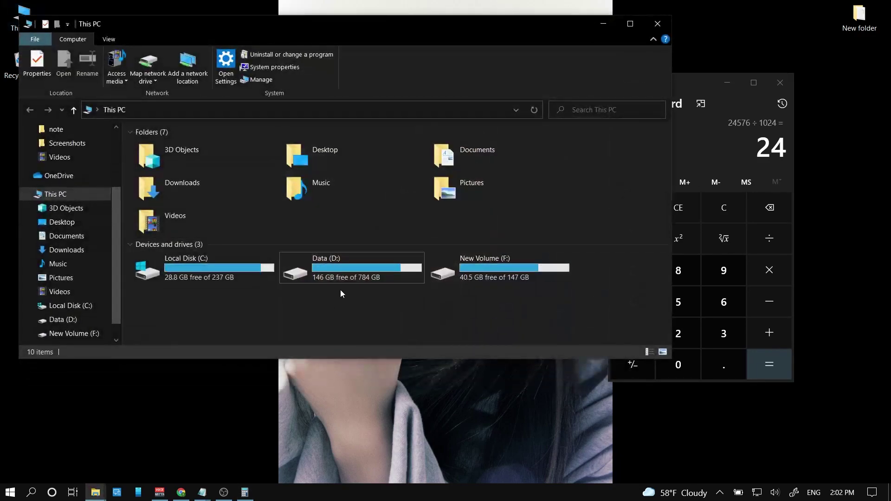
{"action": "left_click", "coordinate": [603, 25]}
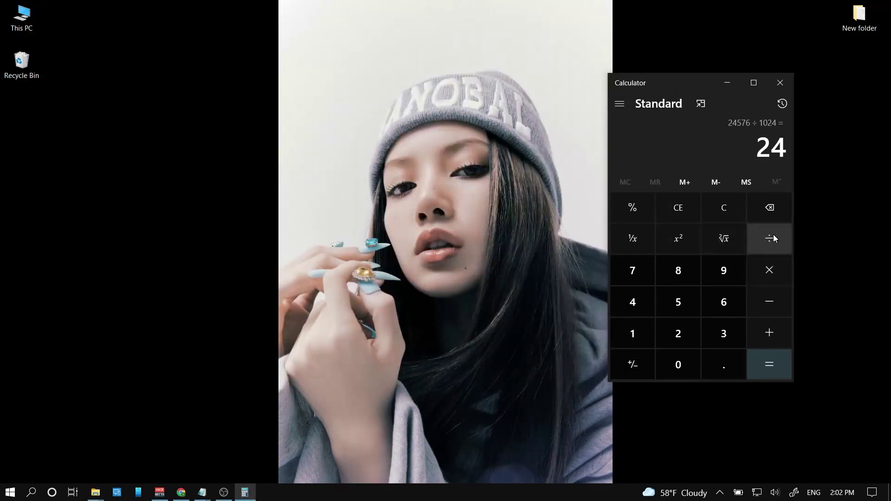
{"action": "left_click", "coordinate": [772, 238]}
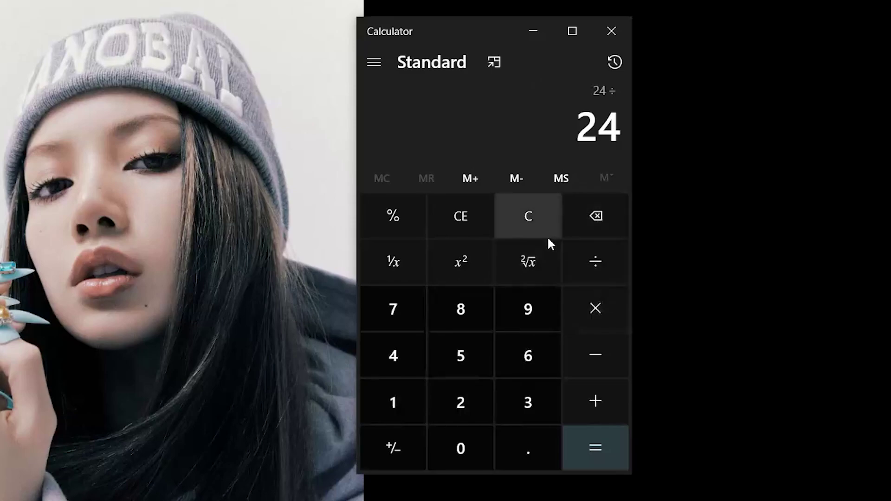
{"action": "left_click", "coordinate": [598, 309]}
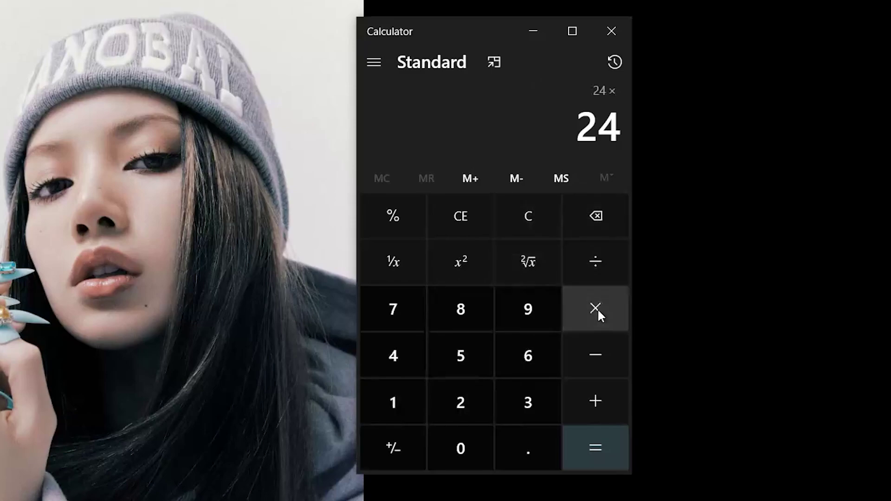
{"action": "left_click", "coordinate": [418, 420]}
{"action": "left_click", "coordinate": [459, 447]}
{"action": "left_click", "coordinate": [399, 358]}
{"action": "left_click", "coordinate": [474, 400]}
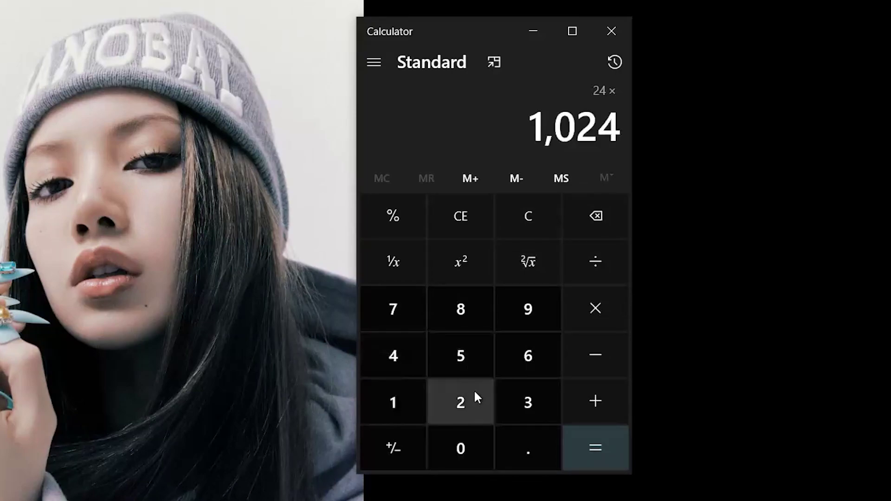
{"action": "left_click", "coordinate": [597, 451]}
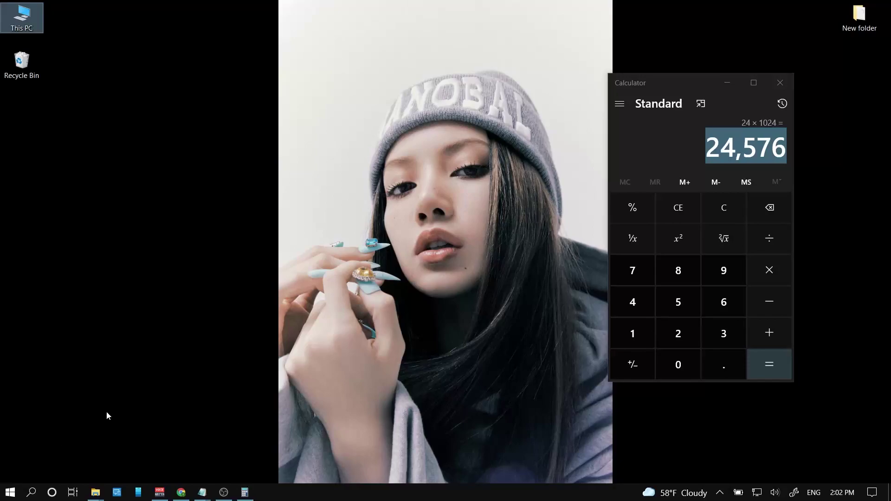
Run sysdm.cpl and open Performance Options, showing the current 8704 MB paging file total.
{"action": "key", "text": "super+r"}
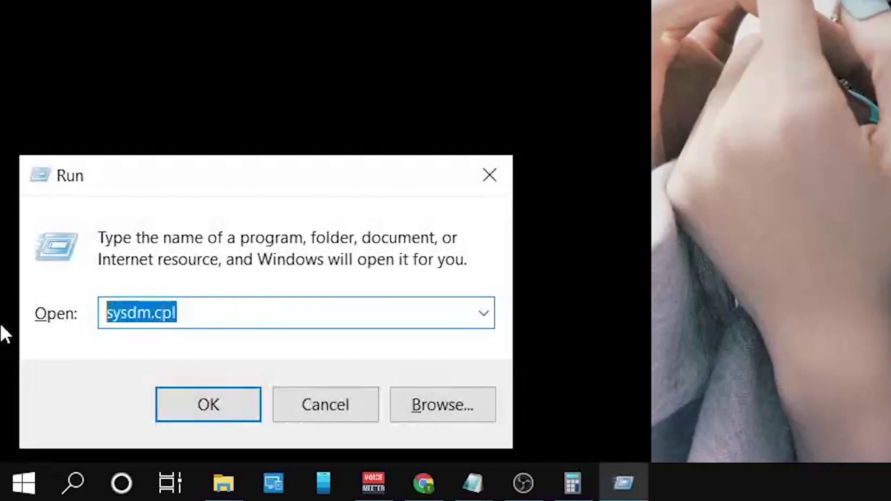
{"action": "key", "text": "BackSpace"}
{"action": "type", "text": "sysdm"}
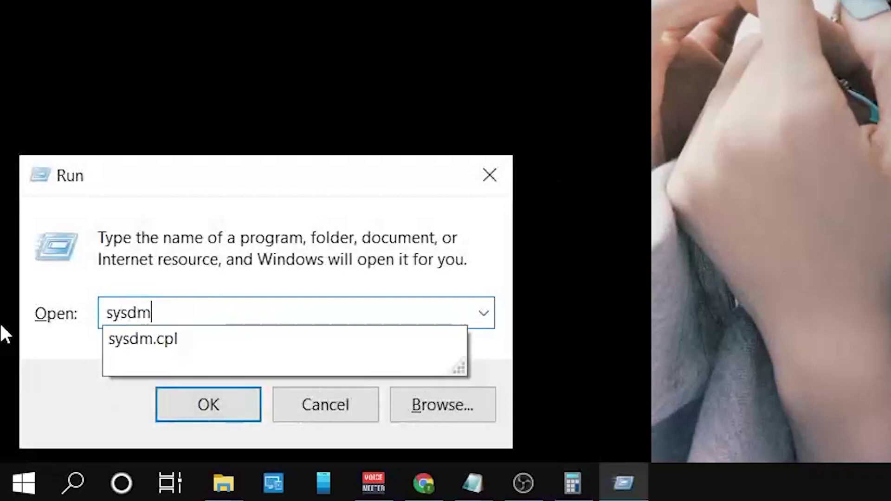
{"action": "type", "text": ".cpl"}
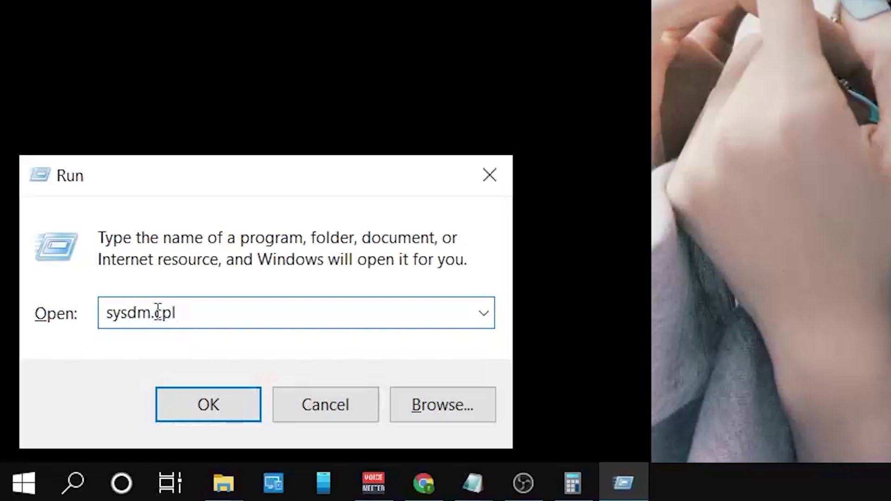
{"action": "left_click", "coordinate": [213, 404]}
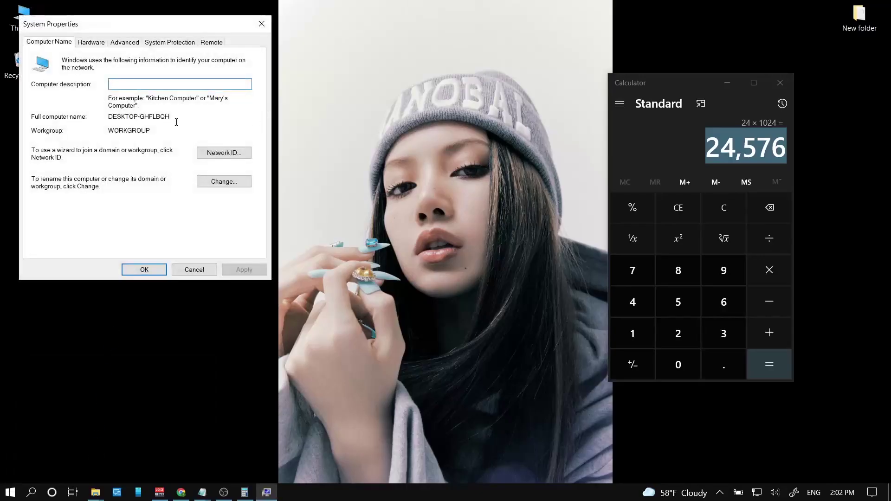
{"action": "left_click_drag", "start_coordinate": [166, 24], "coordinate": [362, 89]}
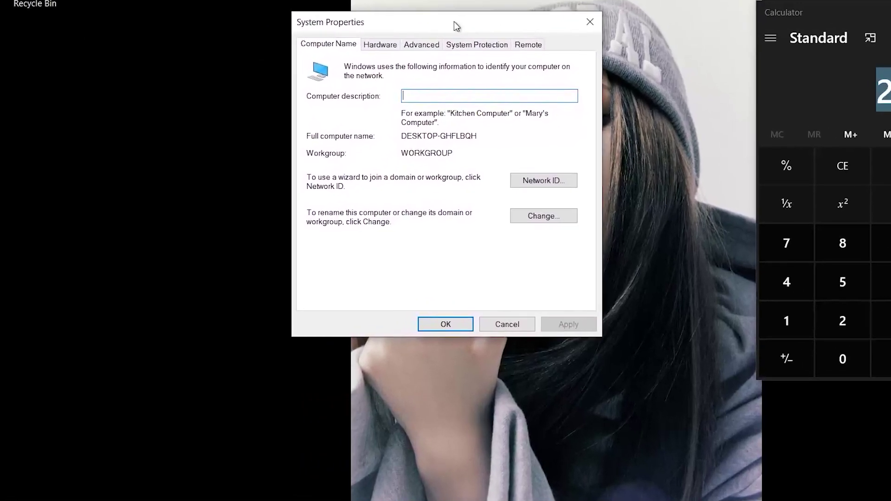
{"action": "left_click_drag", "start_coordinate": [454, 21], "coordinate": [460, 25]}
{"action": "left_click", "coordinate": [426, 50]}
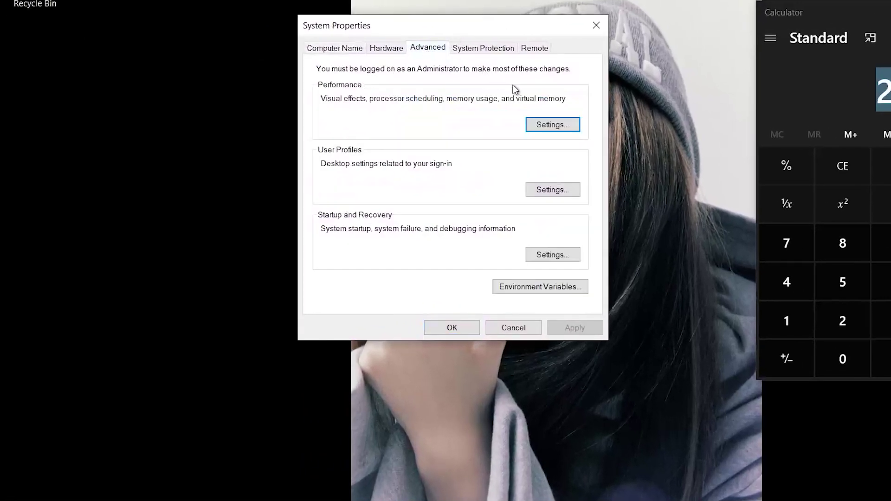
{"action": "left_click", "coordinate": [548, 125]}
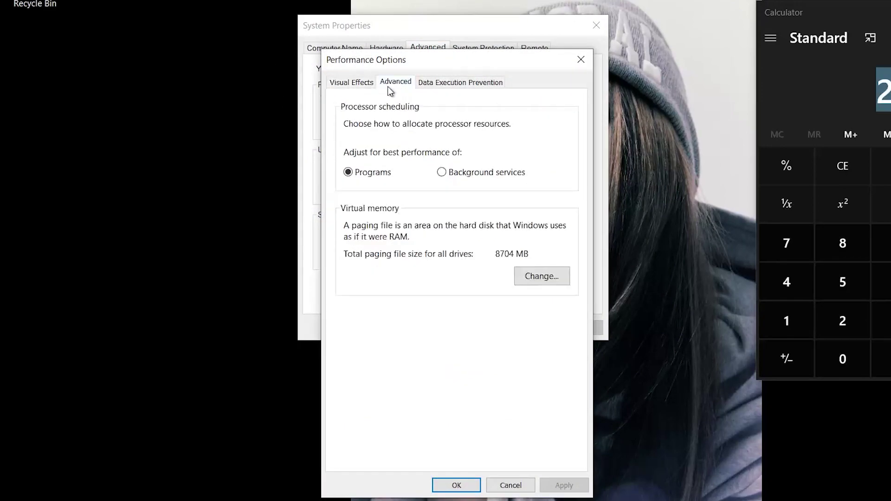
Turn off automatic management and give drive D a custom 24576 MB initial and maximum size.
{"action": "left_click", "coordinate": [538, 276]}
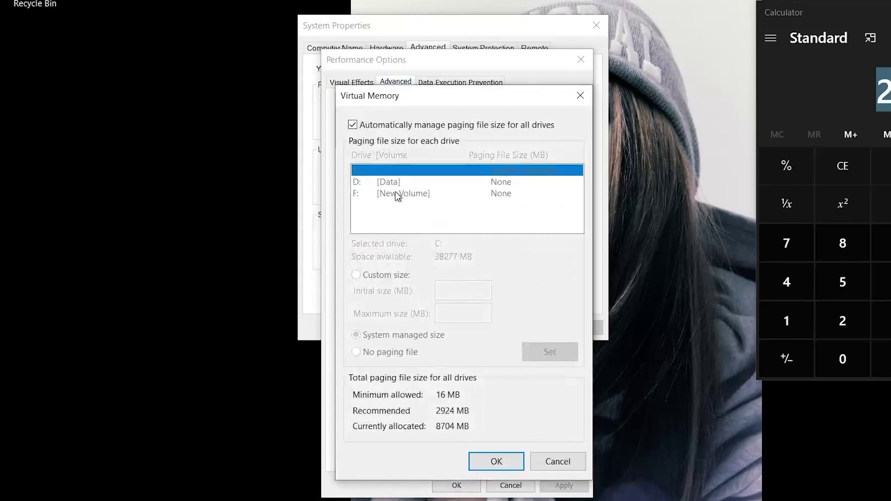
{"action": "left_click", "coordinate": [354, 125]}
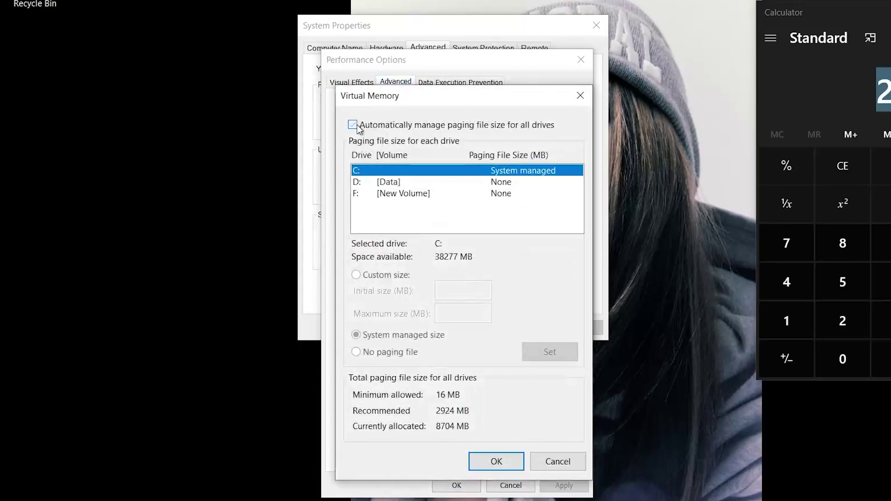
{"action": "left_click", "coordinate": [407, 183]}
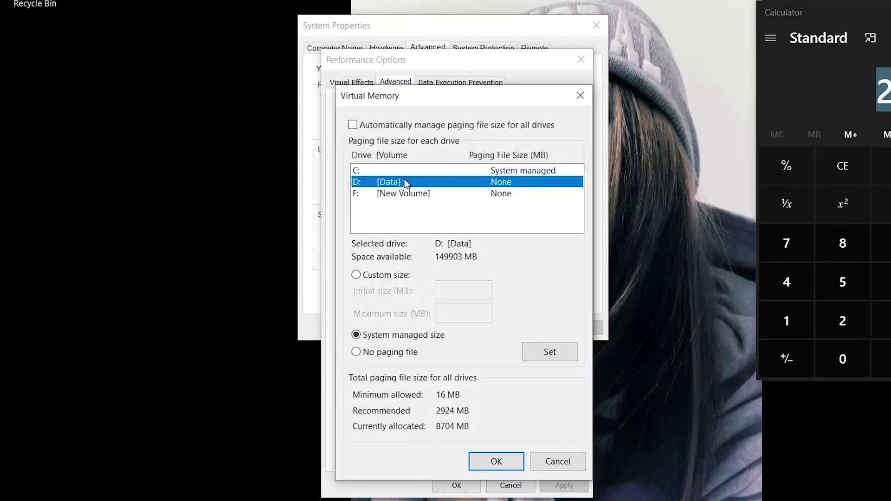
{"action": "left_click", "coordinate": [356, 276]}
{"action": "left_click", "coordinate": [456, 291]}
{"action": "type", "text": "2"}
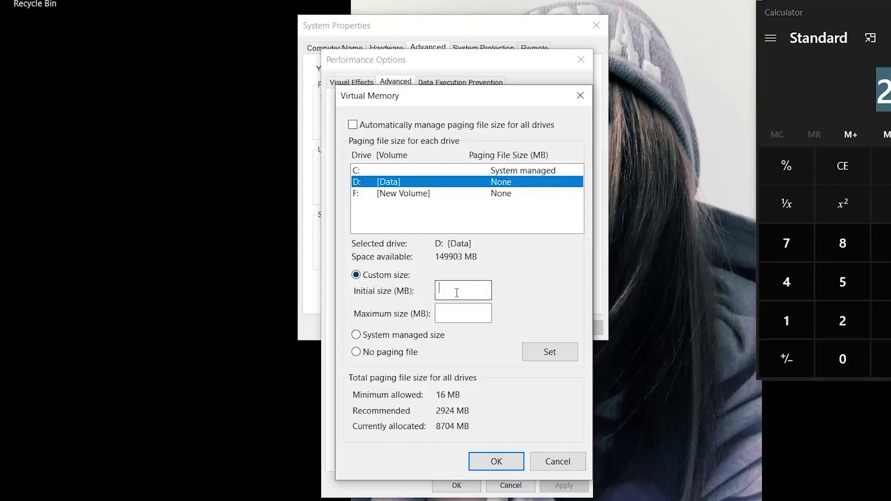
{"action": "type", "text": "4576"}
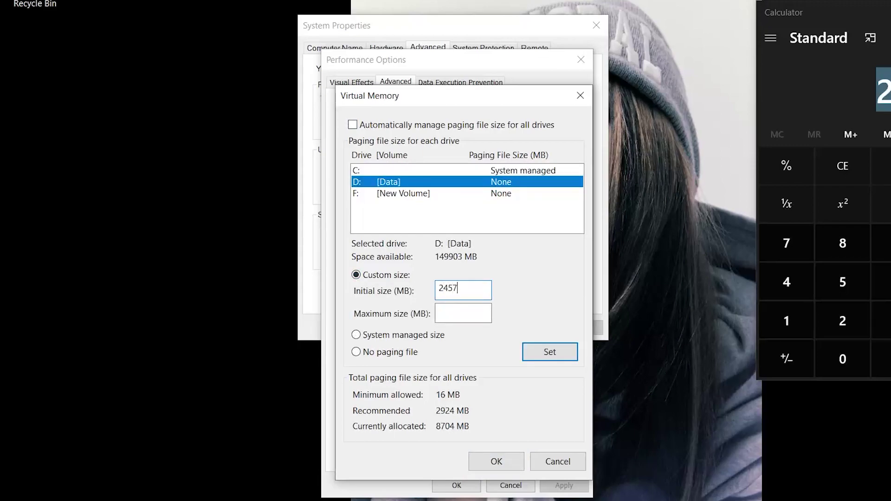
{"action": "left_click", "coordinate": [455, 314]}
{"action": "type", "text": "24576"}
{"action": "left_click", "coordinate": [553, 357]}
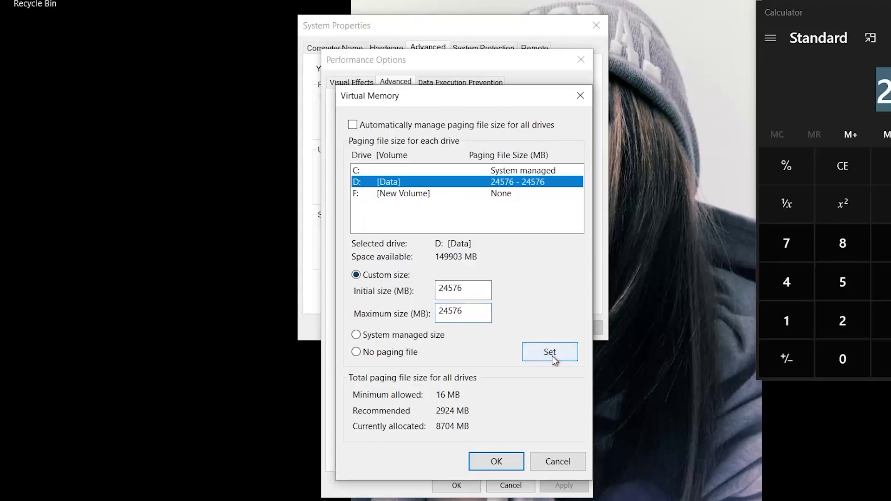
{"action": "left_click", "coordinate": [547, 354]}
Set drive C to No paging file, accept the warning, and save the Virtual Memory settings.
{"action": "left_click", "coordinate": [548, 355]}
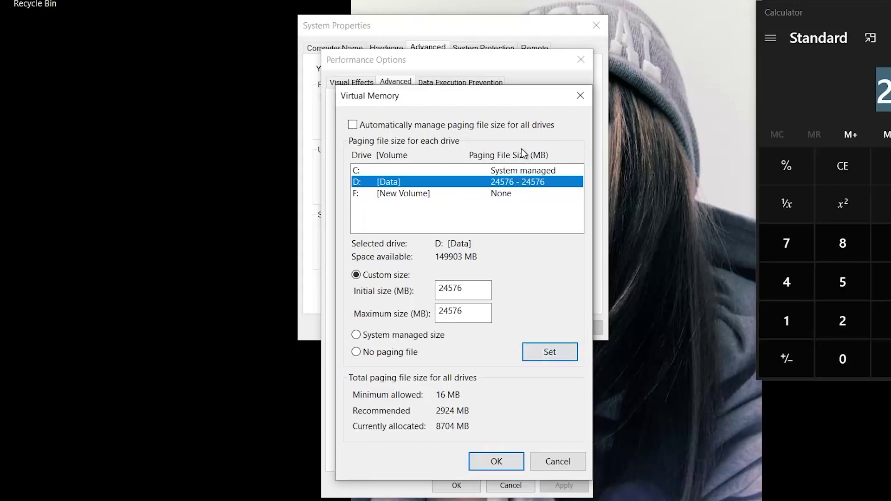
{"action": "left_click", "coordinate": [517, 172]}
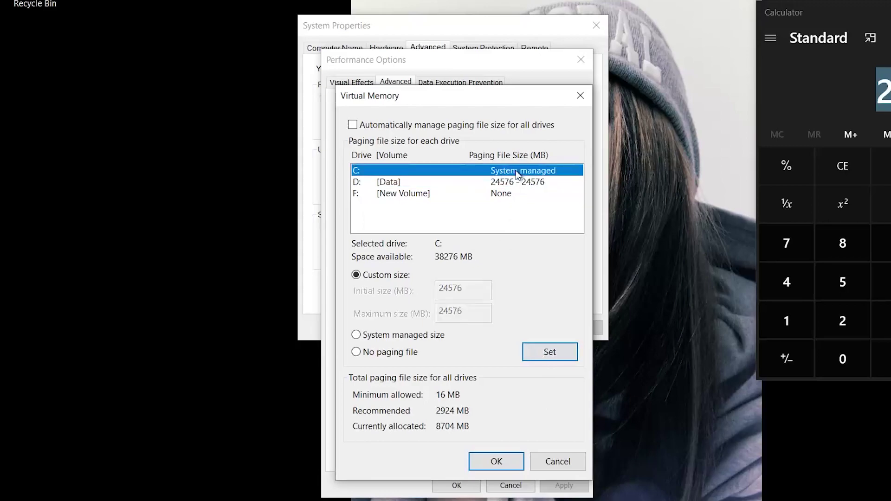
{"action": "left_click", "coordinate": [382, 353]}
{"action": "left_click", "coordinate": [547, 352]}
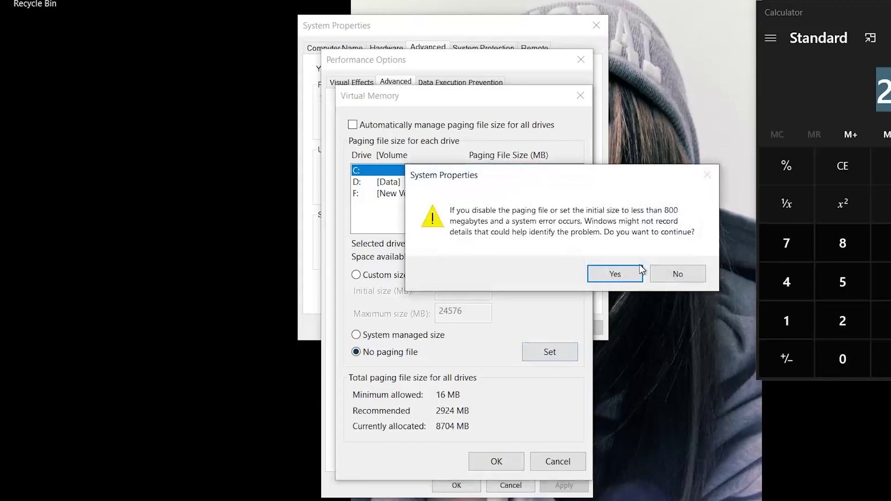
{"action": "left_click", "coordinate": [639, 267]}
{"action": "left_click", "coordinate": [504, 183]}
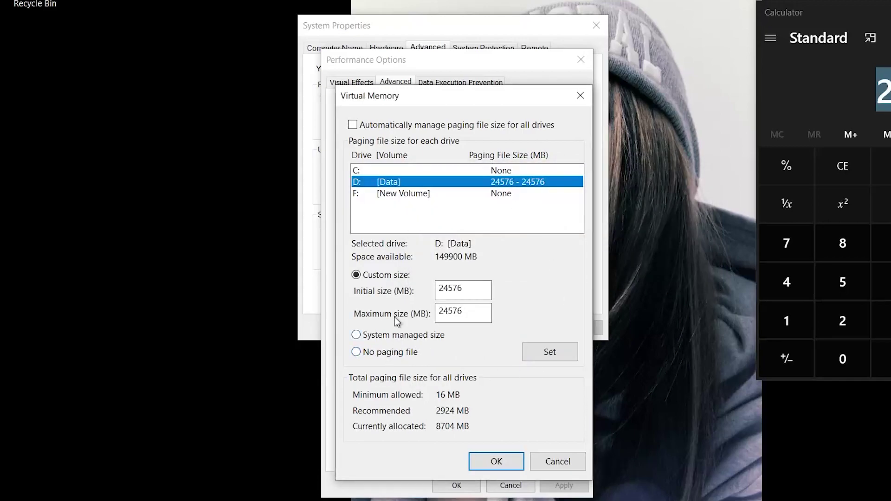
{"action": "left_click", "coordinate": [498, 459]}
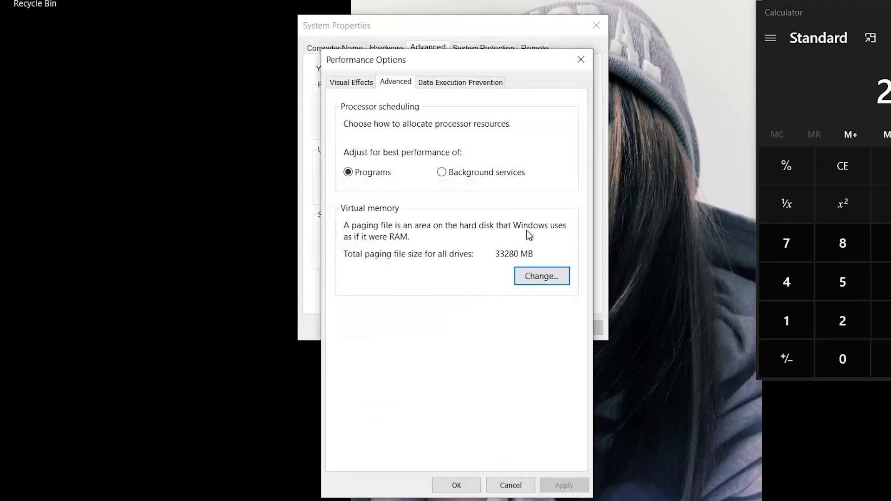
Confirm and close the Performance Options window.
{"action": "left_click", "coordinate": [457, 485]}
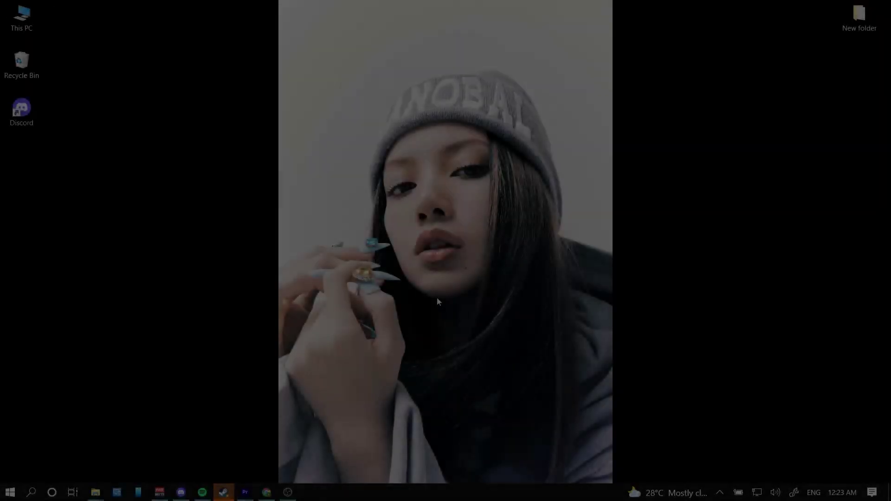
Reopen System Properties, confirm the paging file total reads 24576 MB, and close it.
{"action": "key", "text": "super+r"}
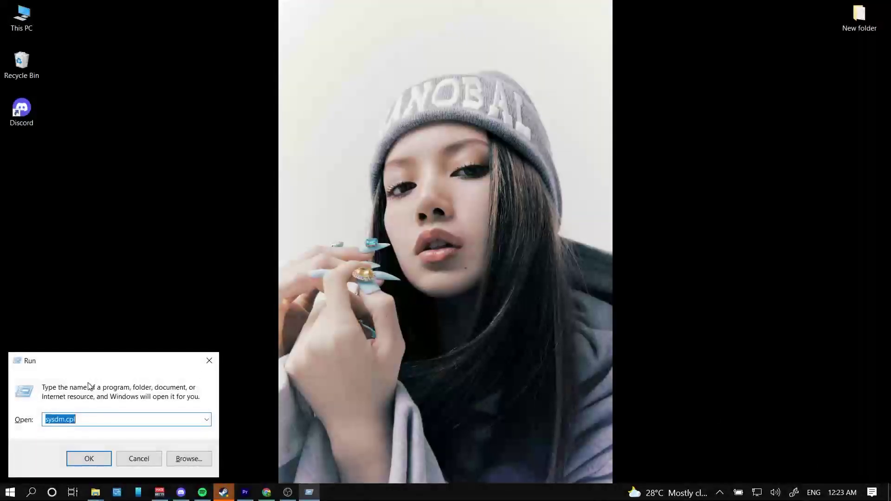
{"action": "left_click", "coordinate": [77, 458]}
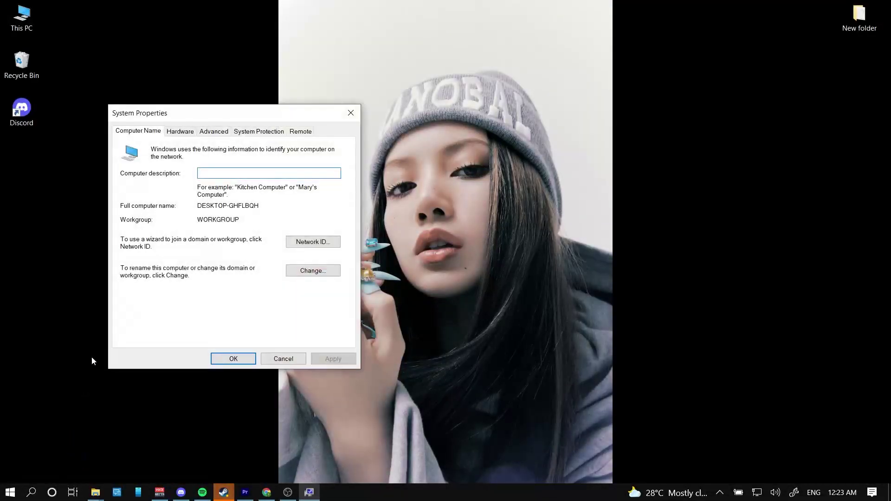
{"action": "left_click", "coordinate": [223, 133]}
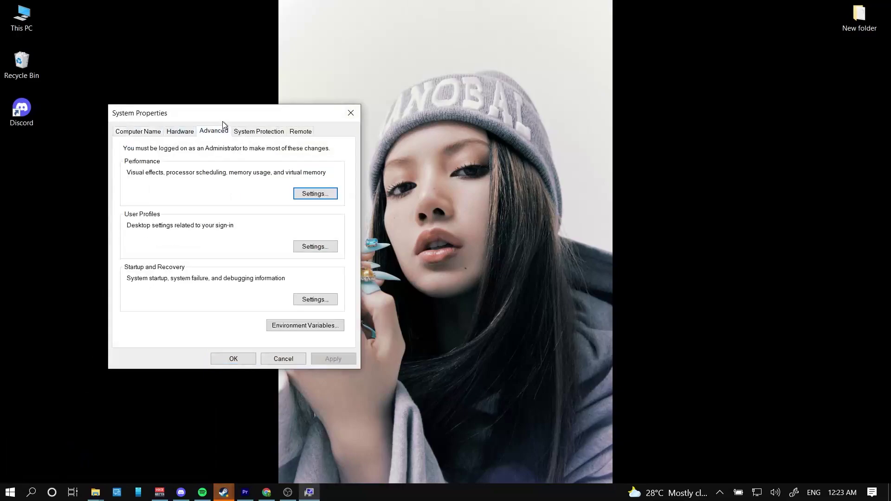
{"action": "left_click", "coordinate": [311, 193]}
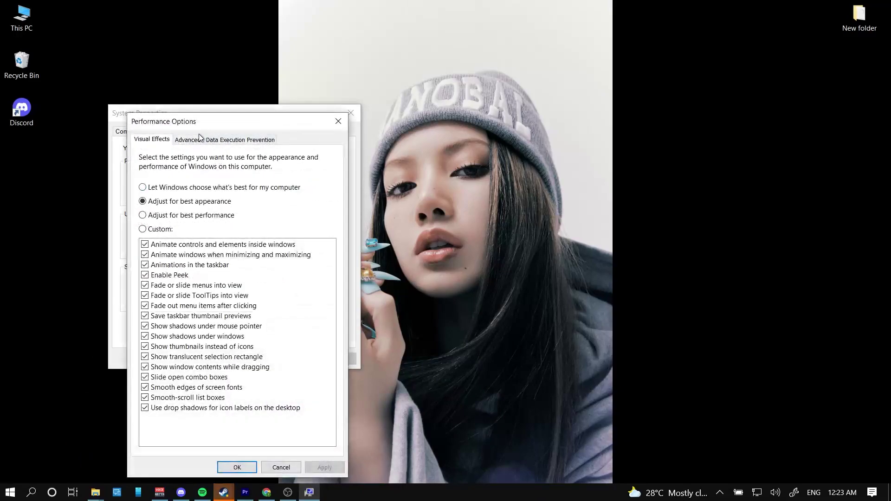
{"action": "left_click", "coordinate": [188, 140]}
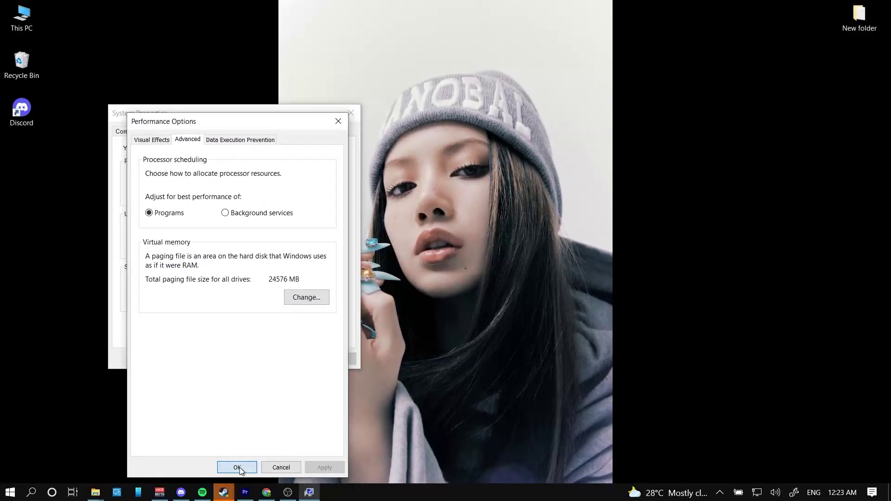
{"action": "left_click", "coordinate": [239, 468]}
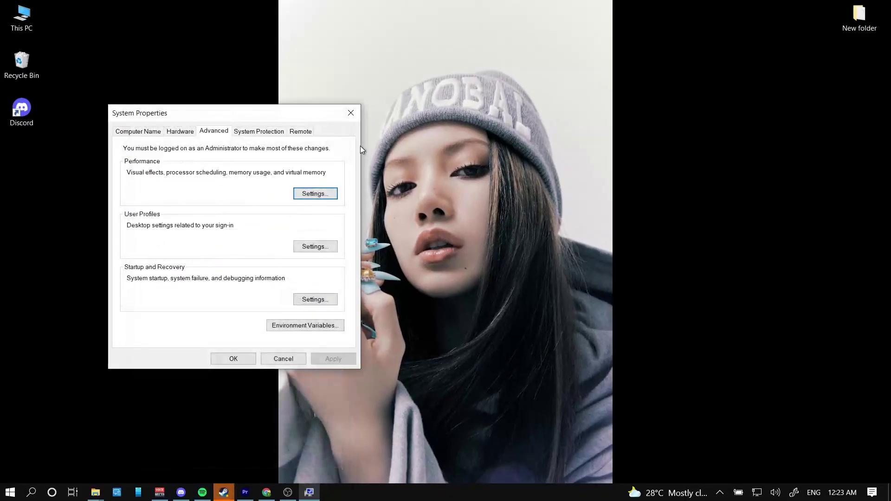
{"action": "left_click", "coordinate": [351, 114]}
Refresh the desktop from its right-click menu.
{"action": "right_click", "coordinate": [281, 142]}
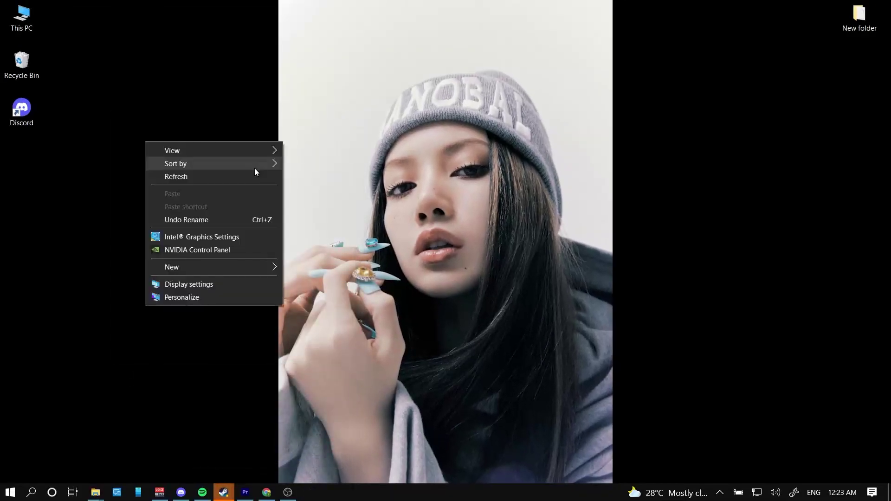
{"action": "left_click", "coordinate": [244, 179]}
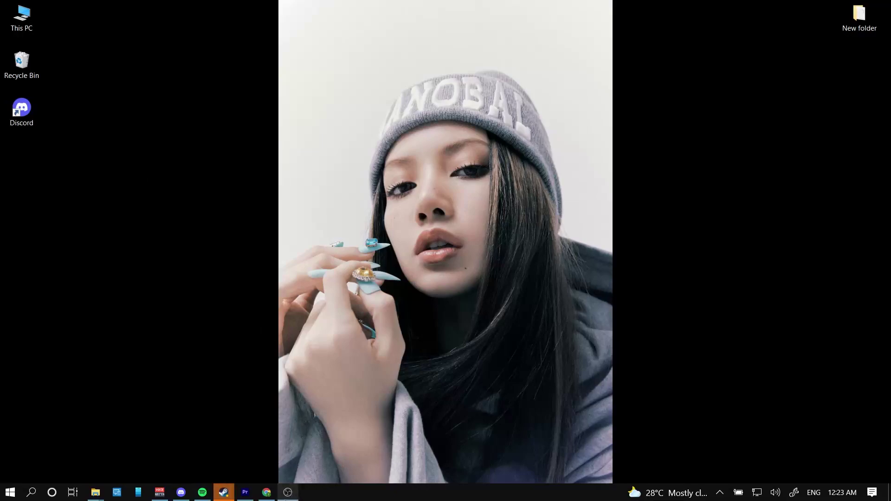